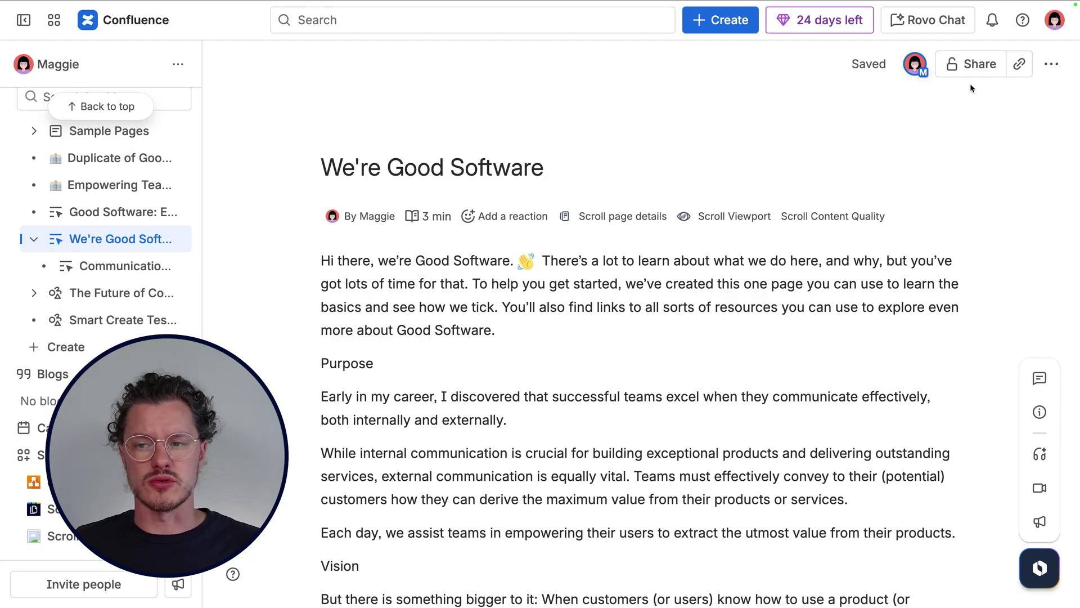
Set the page's general access to Restricted and share it with two suggested colleagues.
left_click(975, 64)
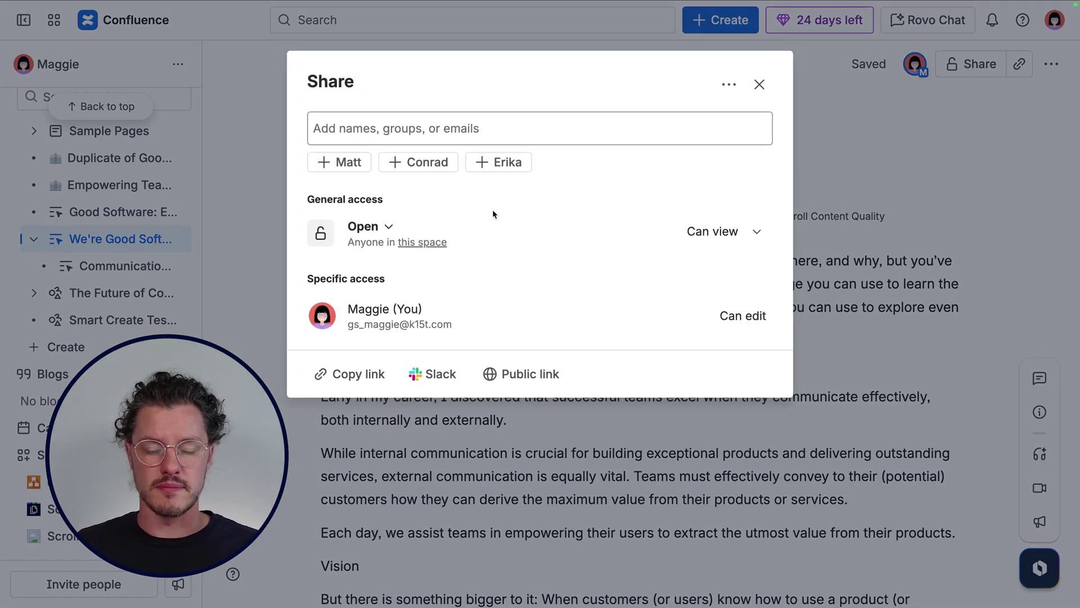
left_click(391, 227)
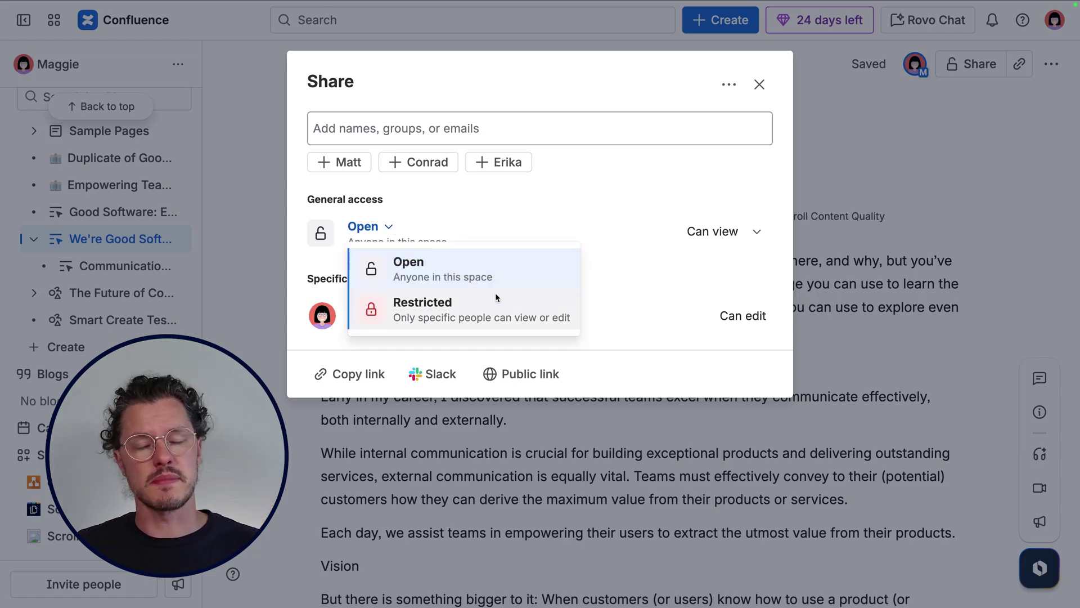
left_click(472, 309)
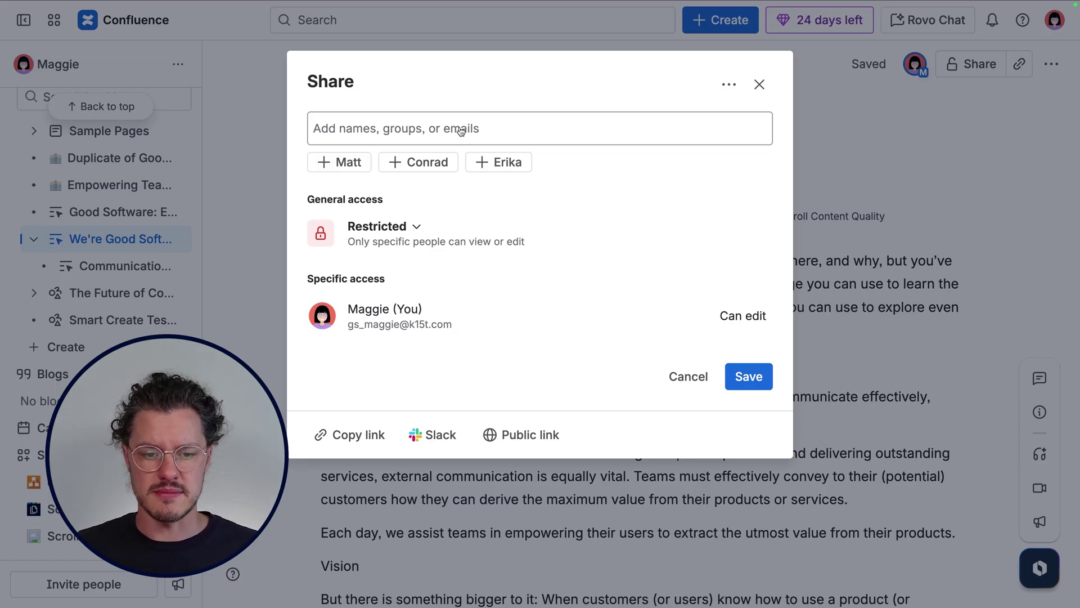
left_click(418, 134)
type("conrad")
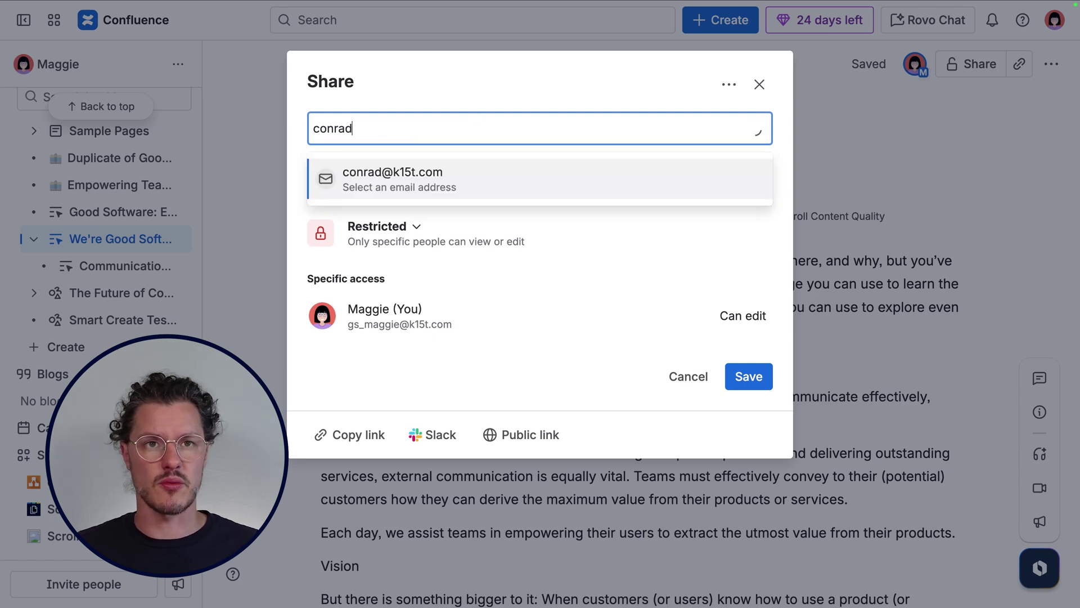
left_click(461, 175)
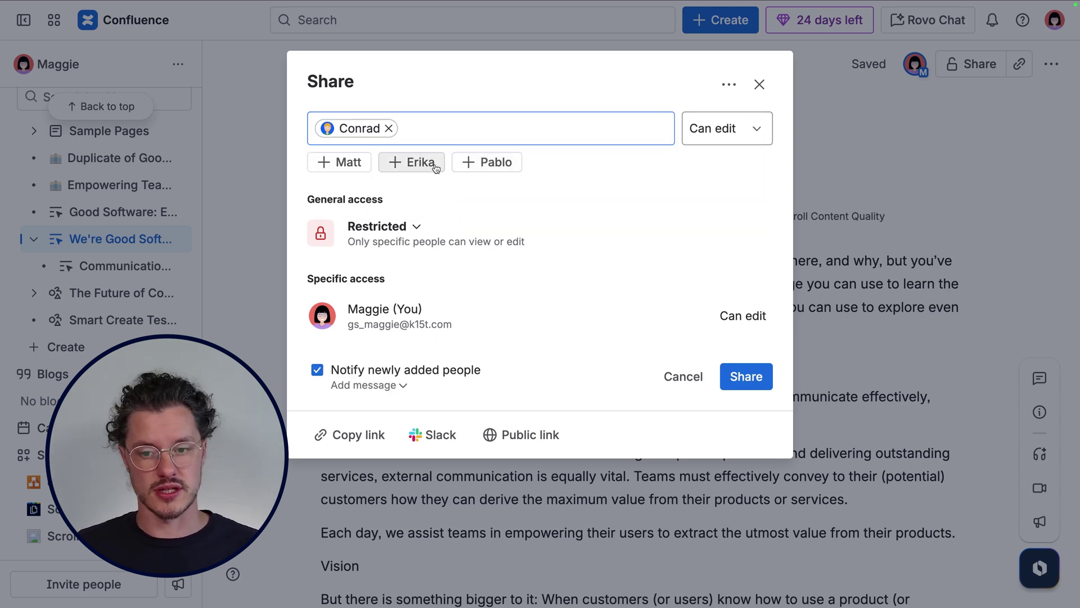
left_click(400, 163)
left_click(745, 390)
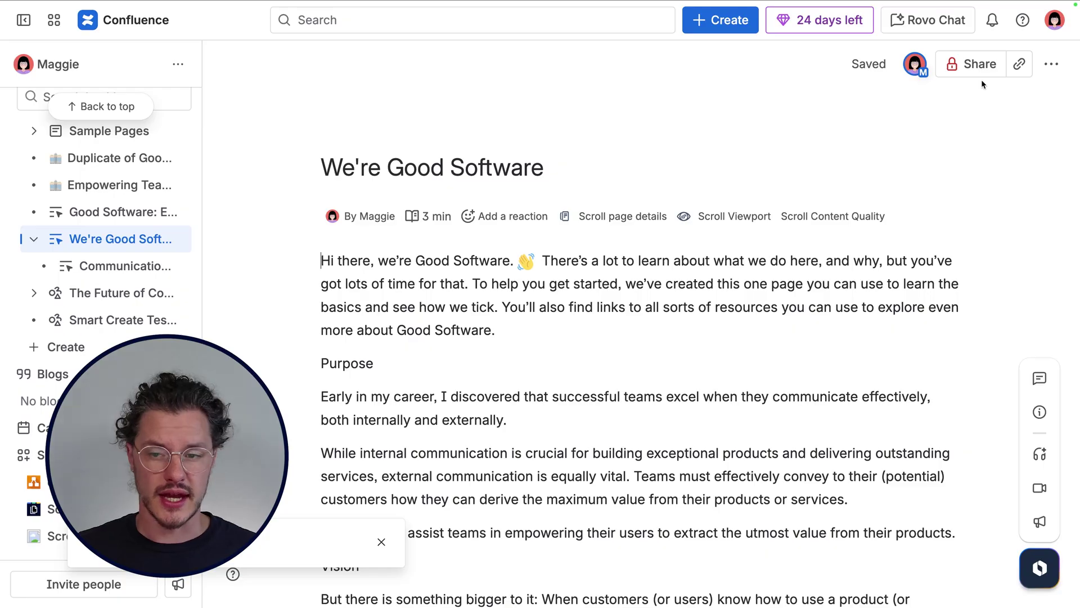
Change one colleague's permission to Can view and save the access changes.
left_click(976, 68)
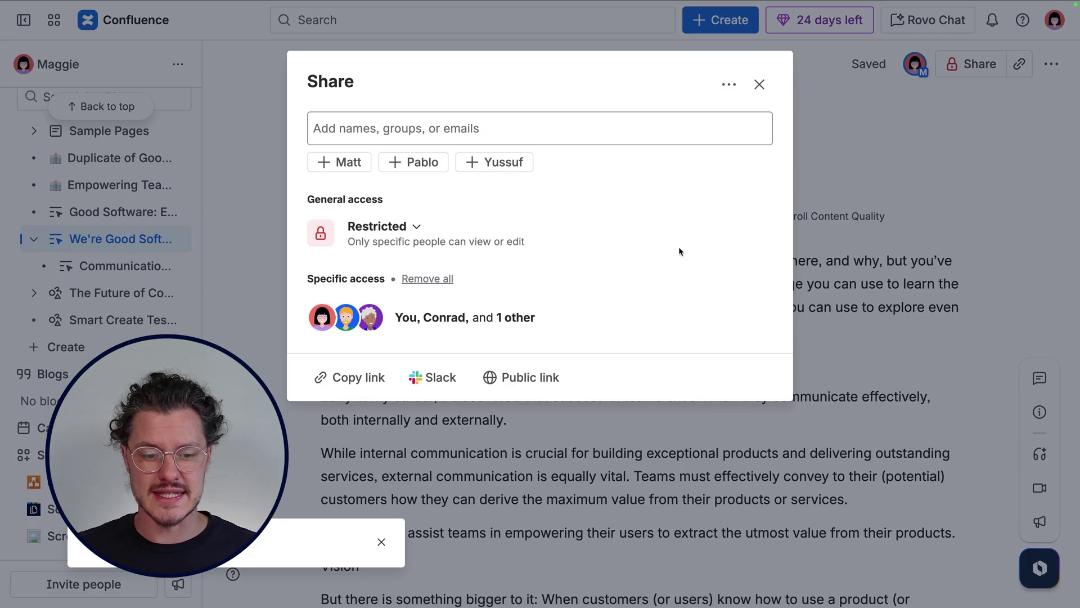
left_click(574, 321)
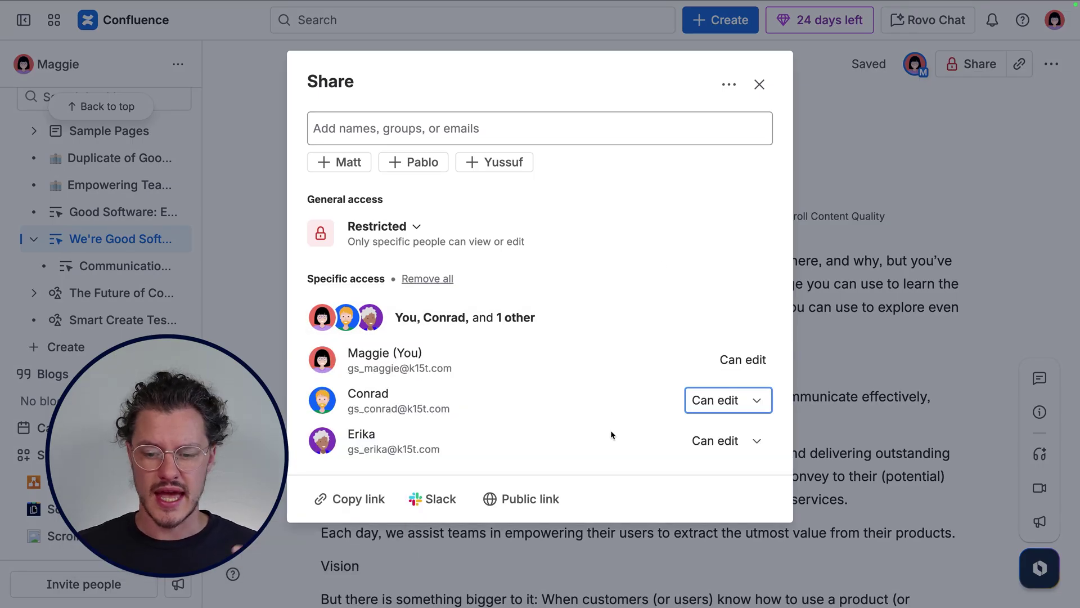
left_click(751, 404)
left_click(748, 441)
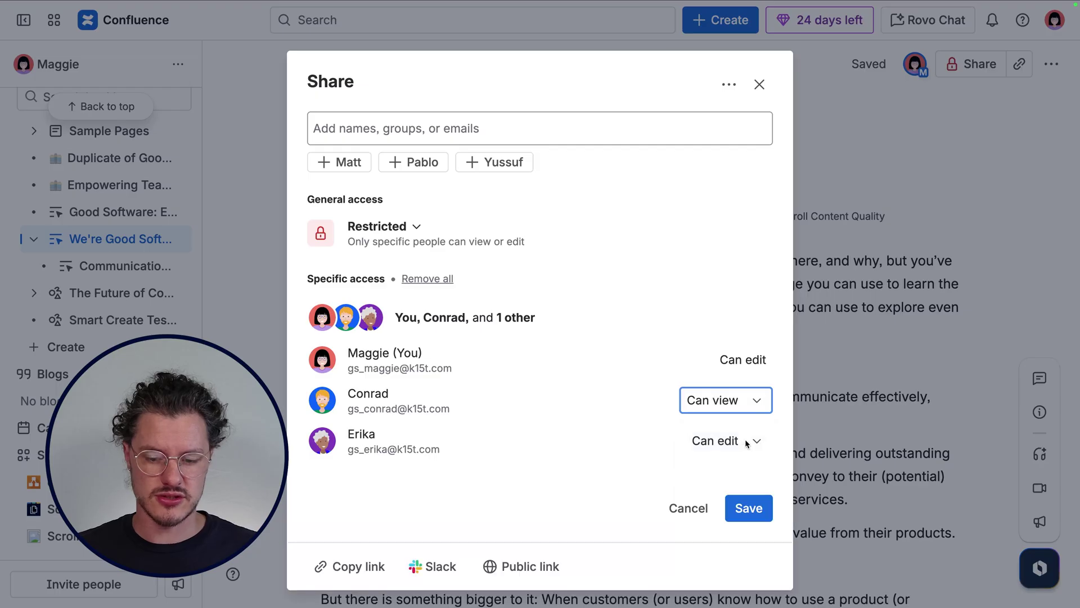
left_click(749, 509)
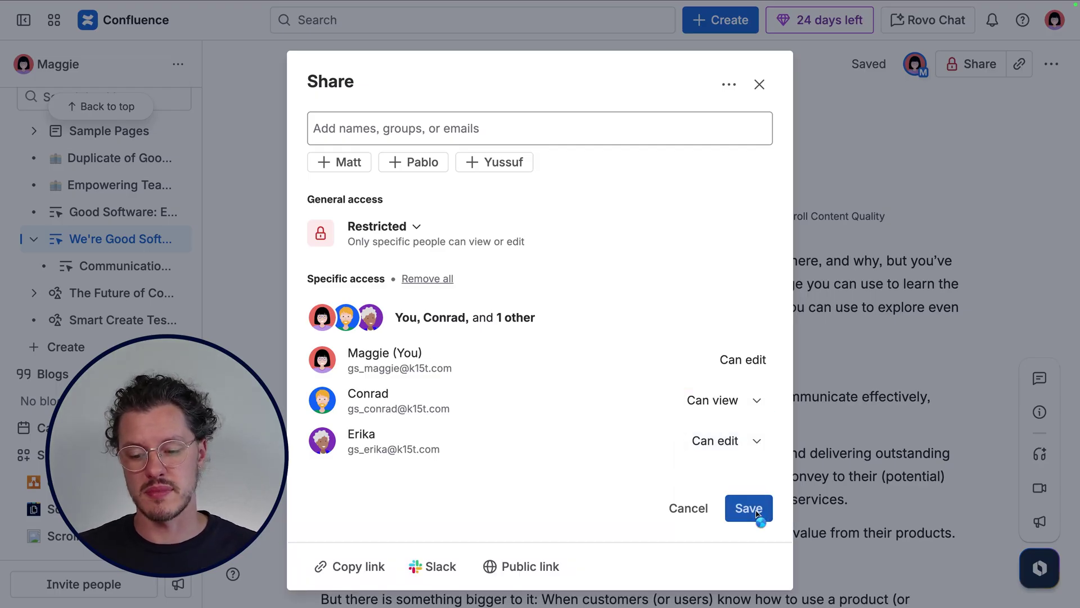
left_click(981, 213)
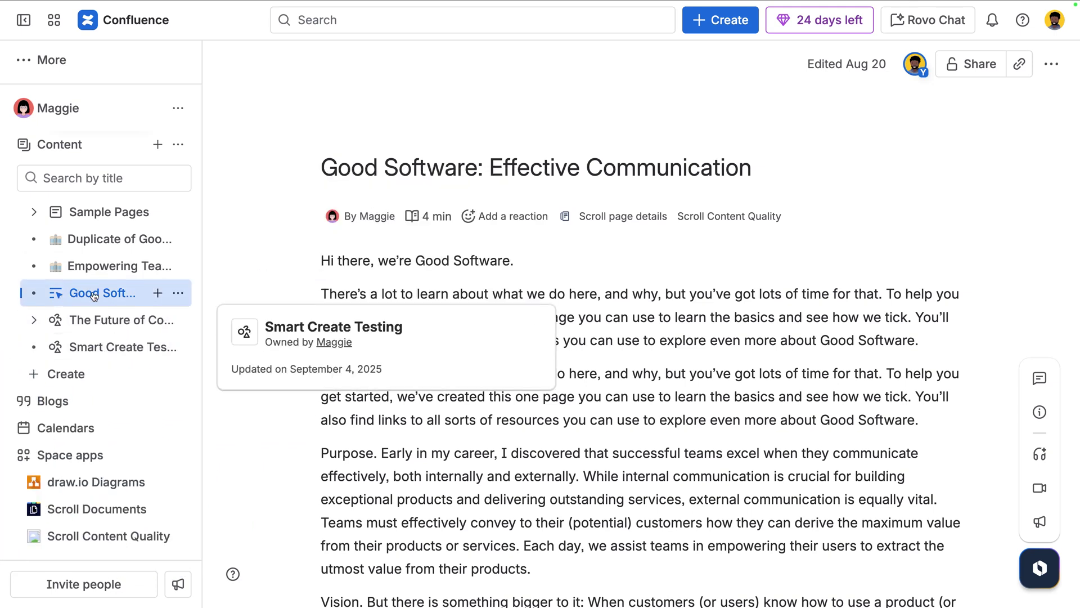
Search the site's pages for the restricted We're Good Software page.
left_click(368, 21)
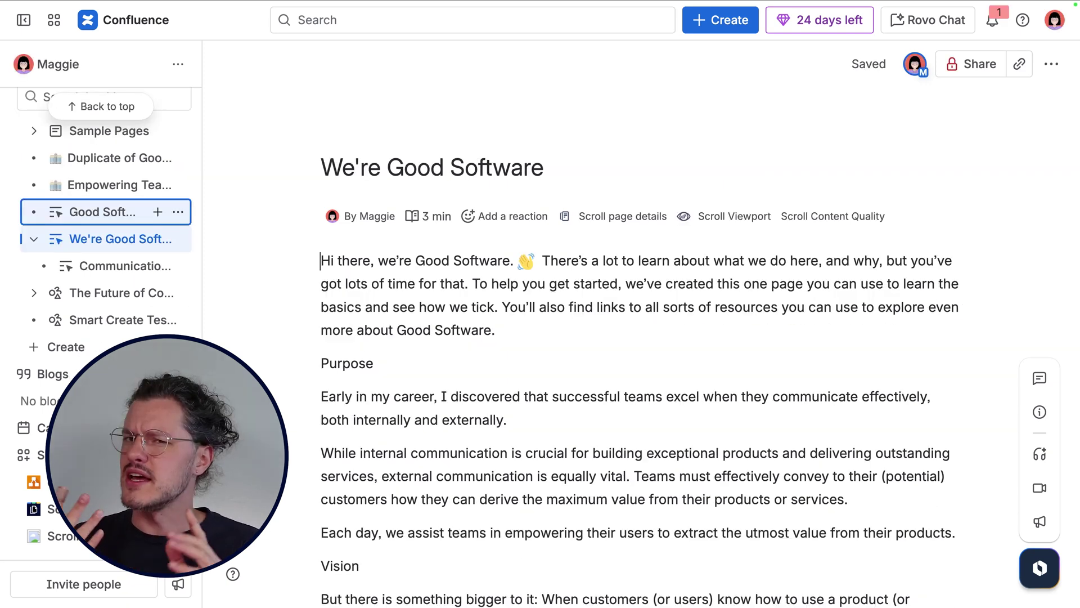
Set the page status to Rough draft and insert a 'draft' status label above the first paragraph.
left_click(688, 165)
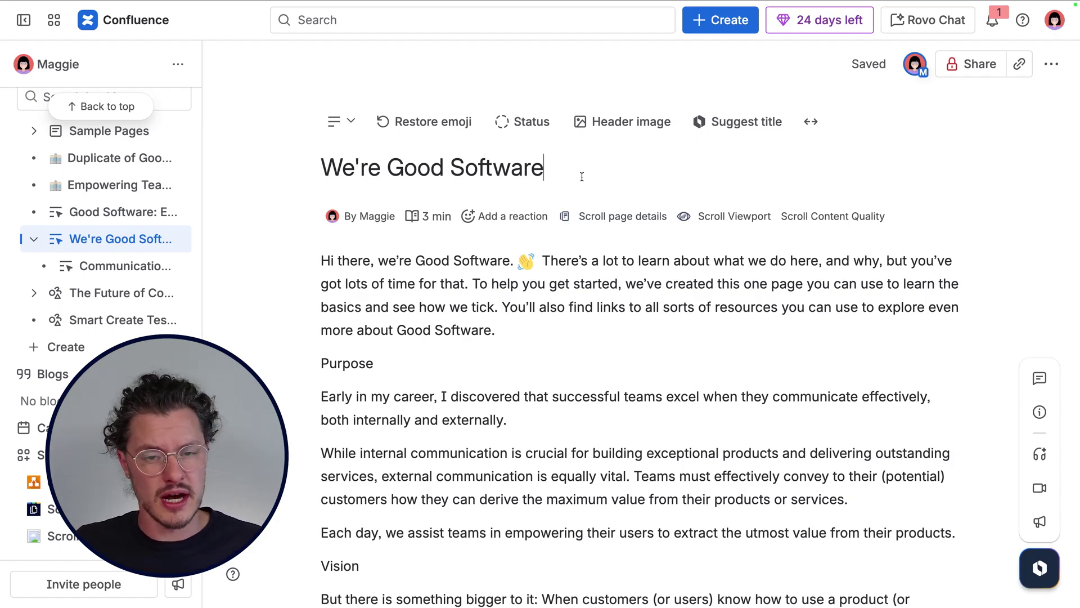
left_click(517, 121)
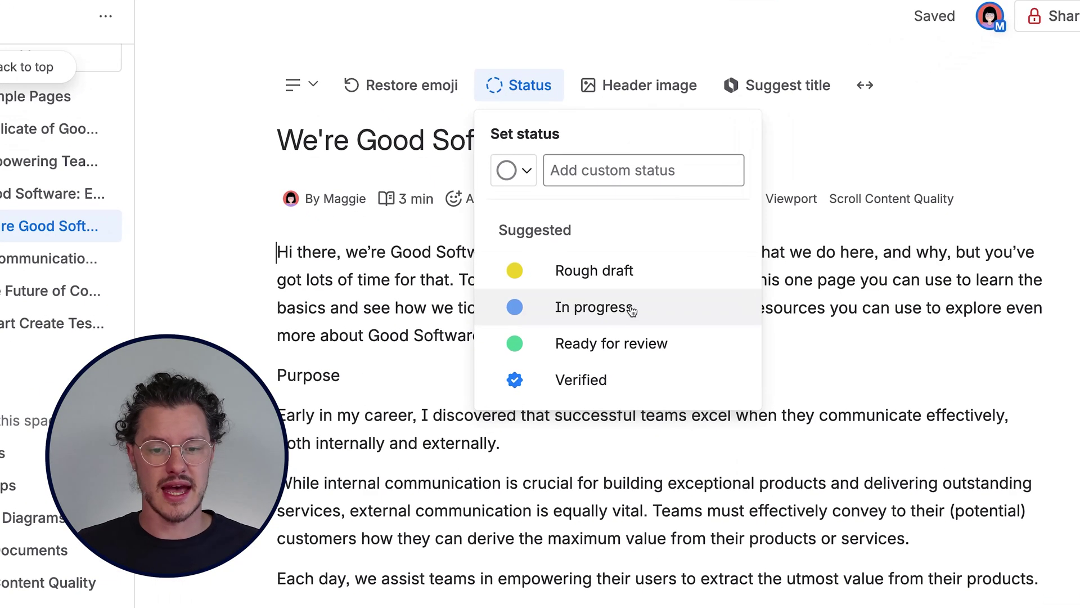
left_click(649, 278)
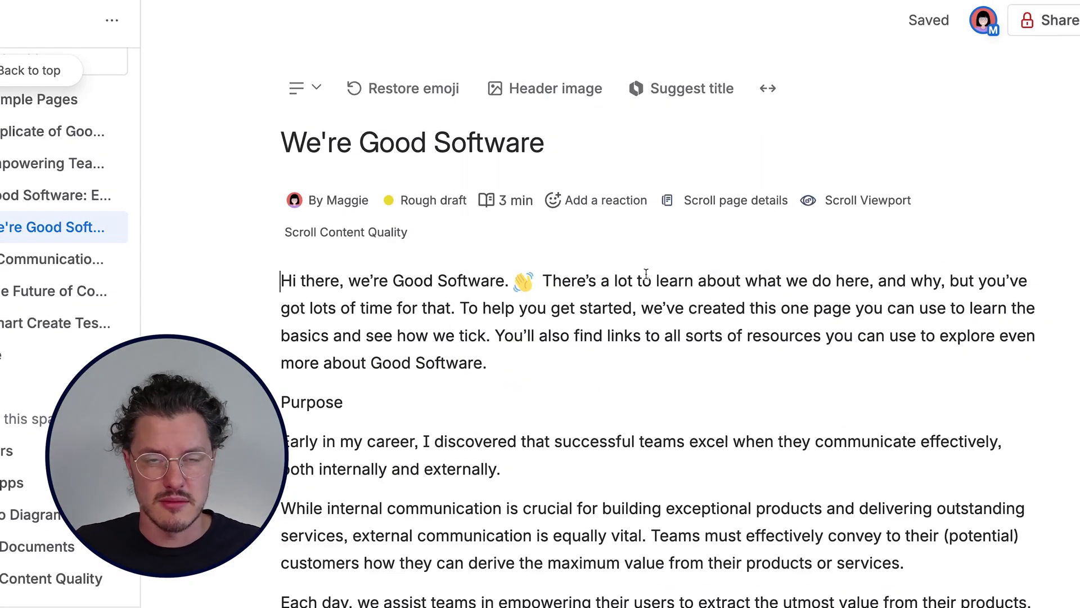
left_click(309, 283)
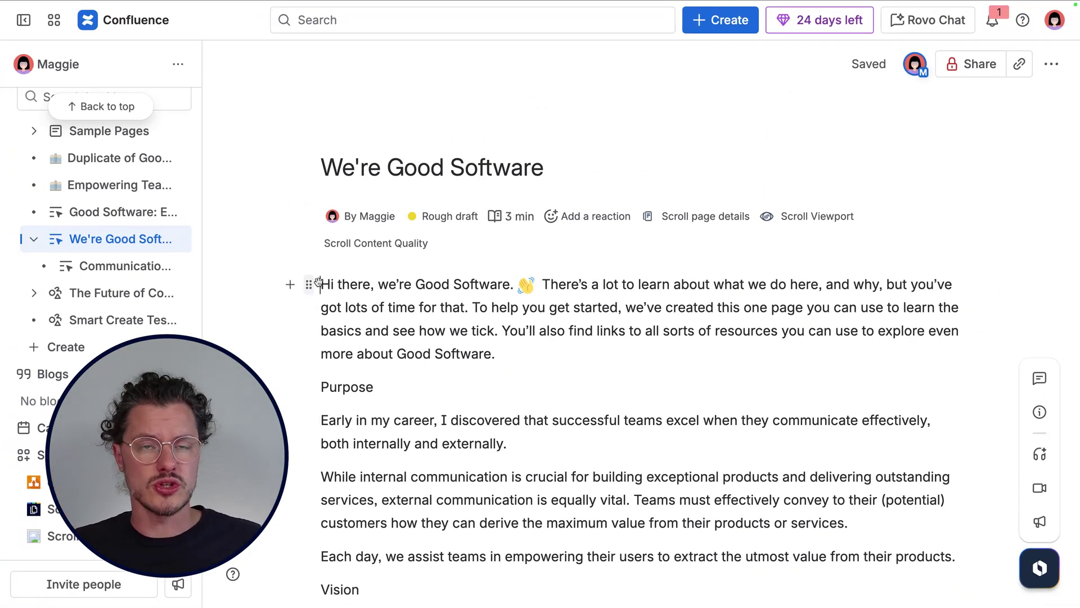
key("Return")
type("/status")
key("Return")
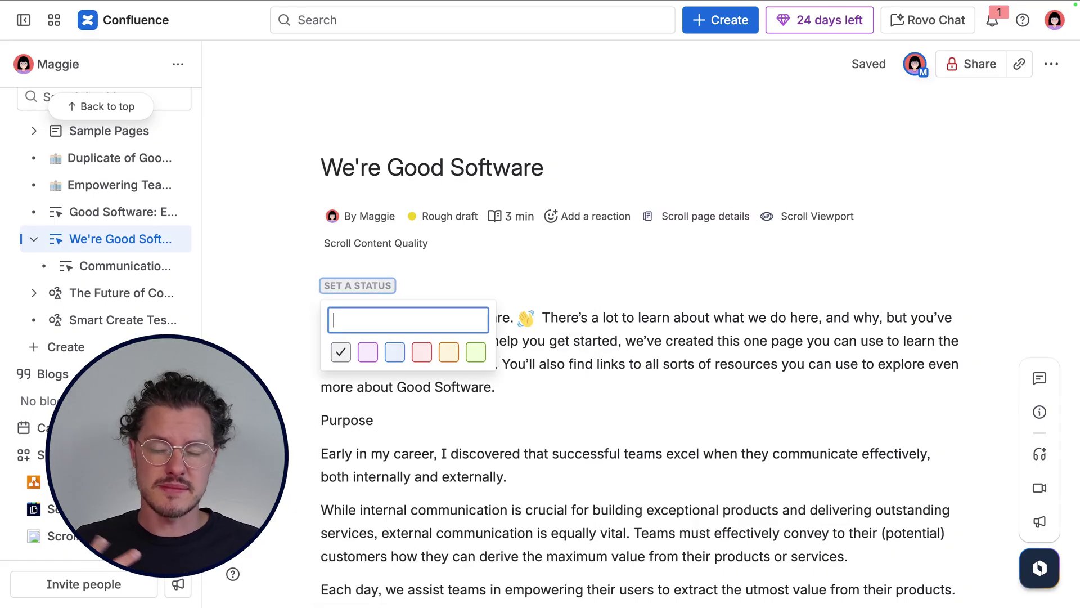
type("draft")
key("Return")
key("Return")
Add an info panel reading 'Drafting, please don't' followed by a grinning emoji.
type("/panel")
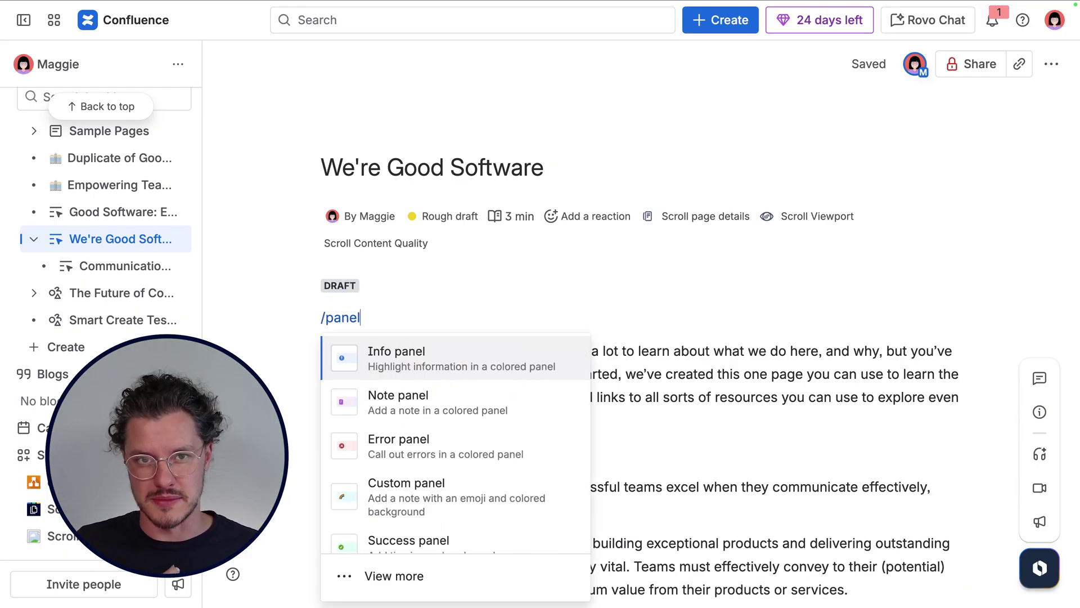
left_click(406, 367)
type("Drafting, please don't")
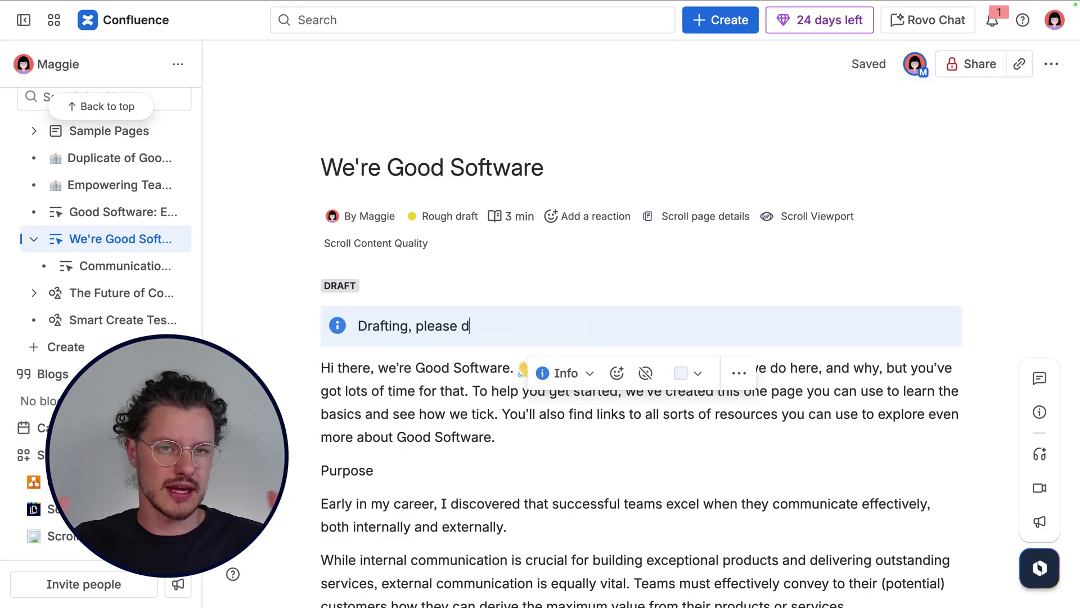
key("ctrl+super+space")
left_click(504, 392)
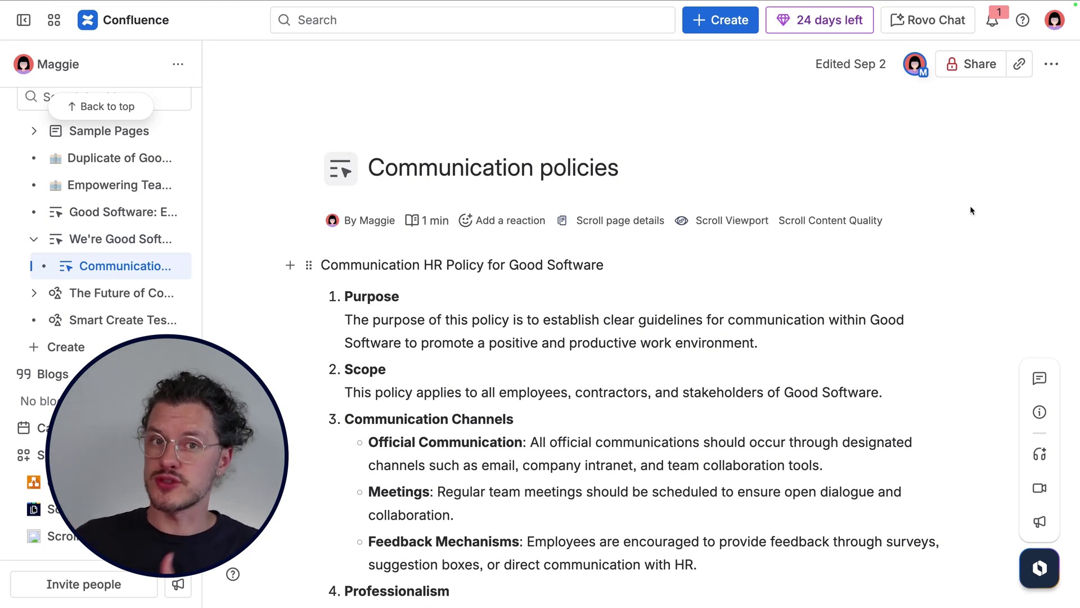
Request access to Communication policies, review the pending request under Share, and reveal more options.
left_click(1022, 66)
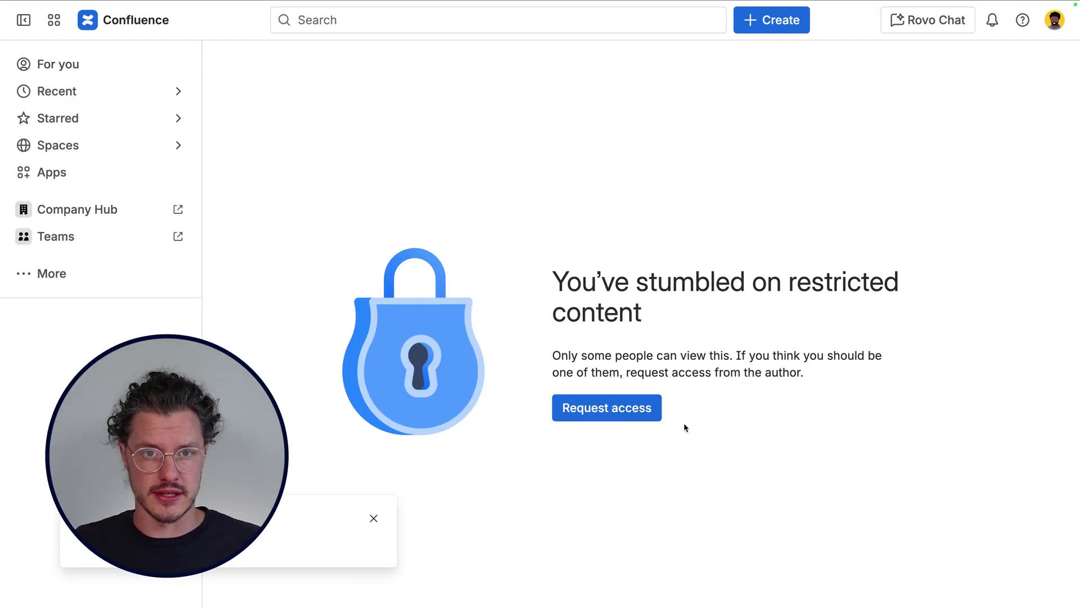
left_click(607, 408)
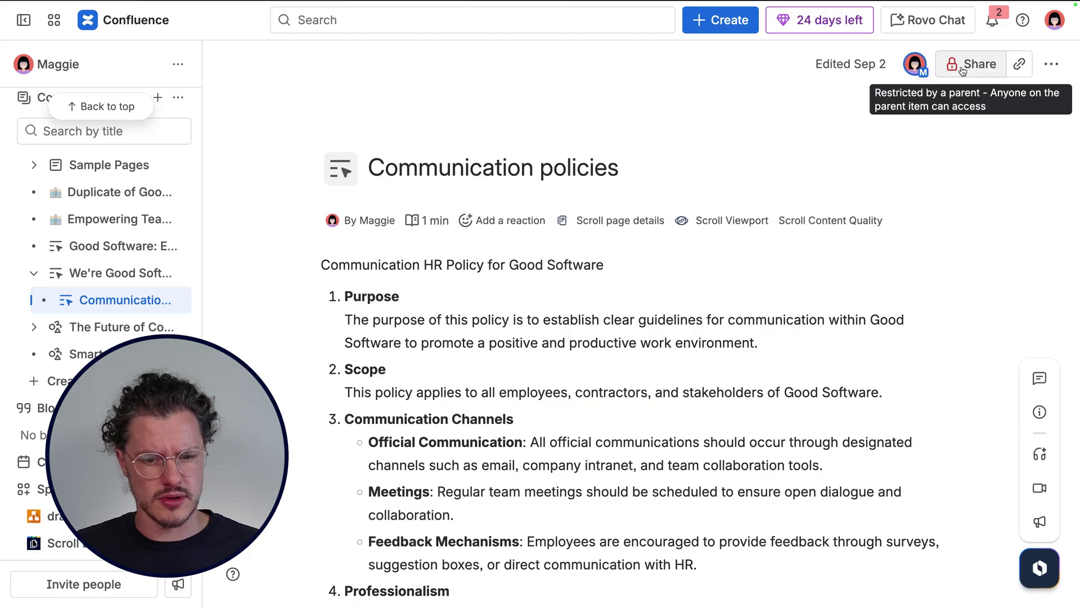
left_click(963, 67)
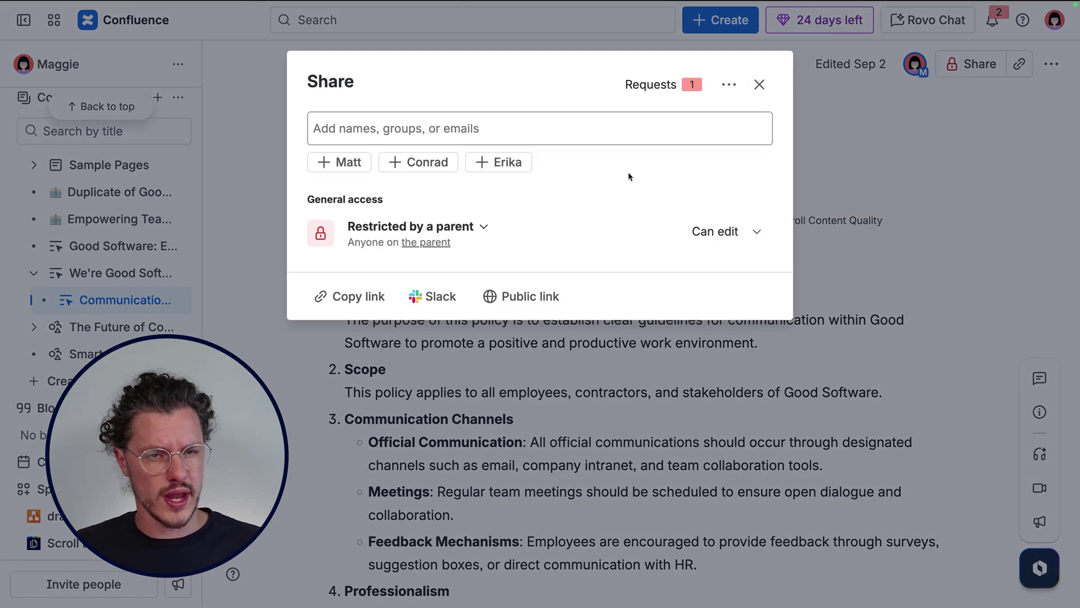
left_click(670, 87)
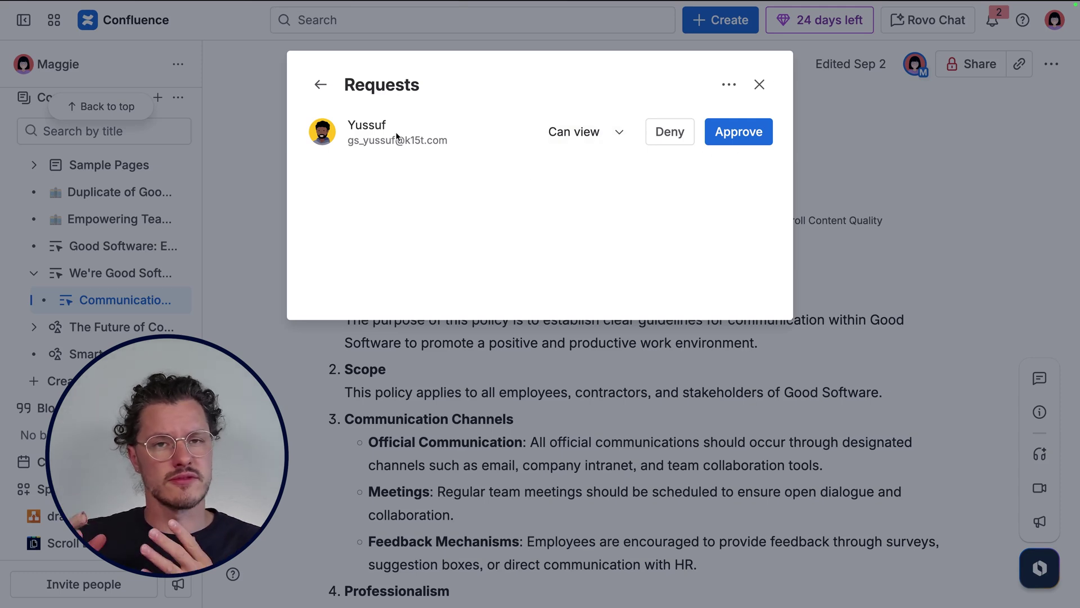
left_click(329, 84)
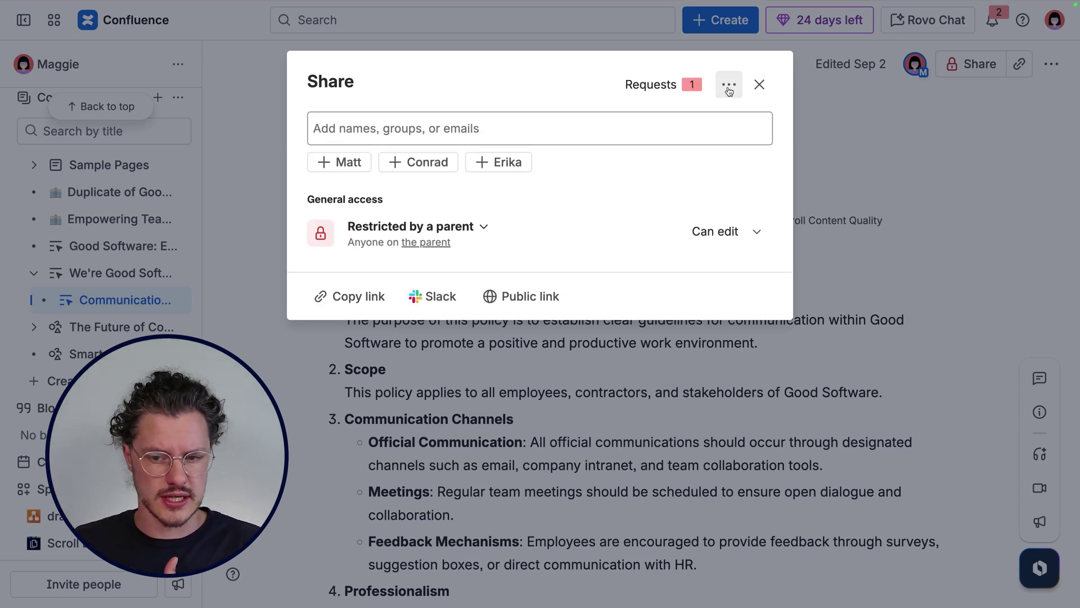
left_click(729, 85)
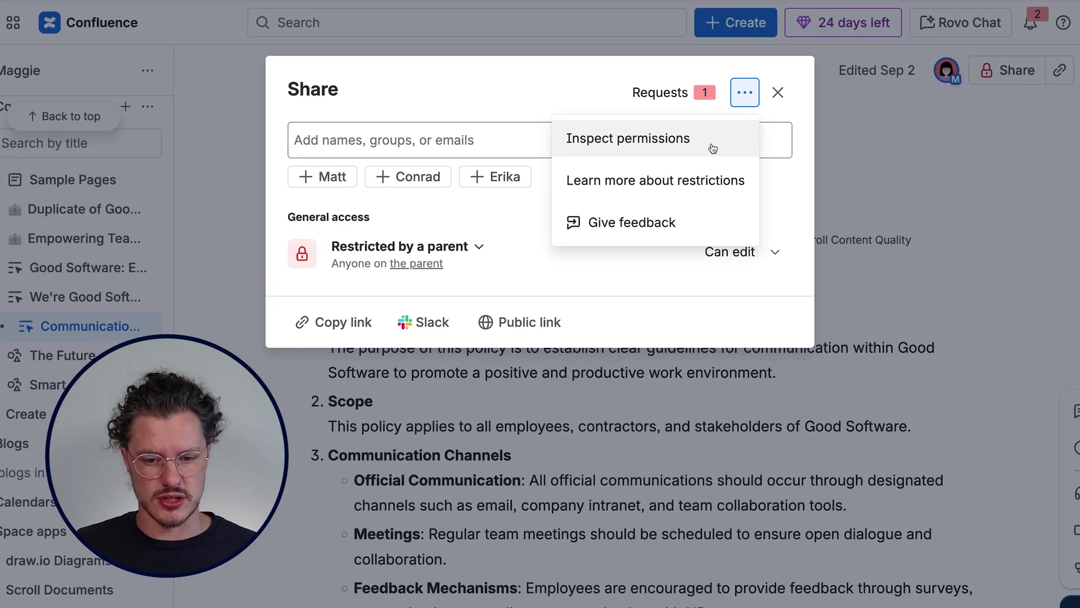
left_click(699, 136)
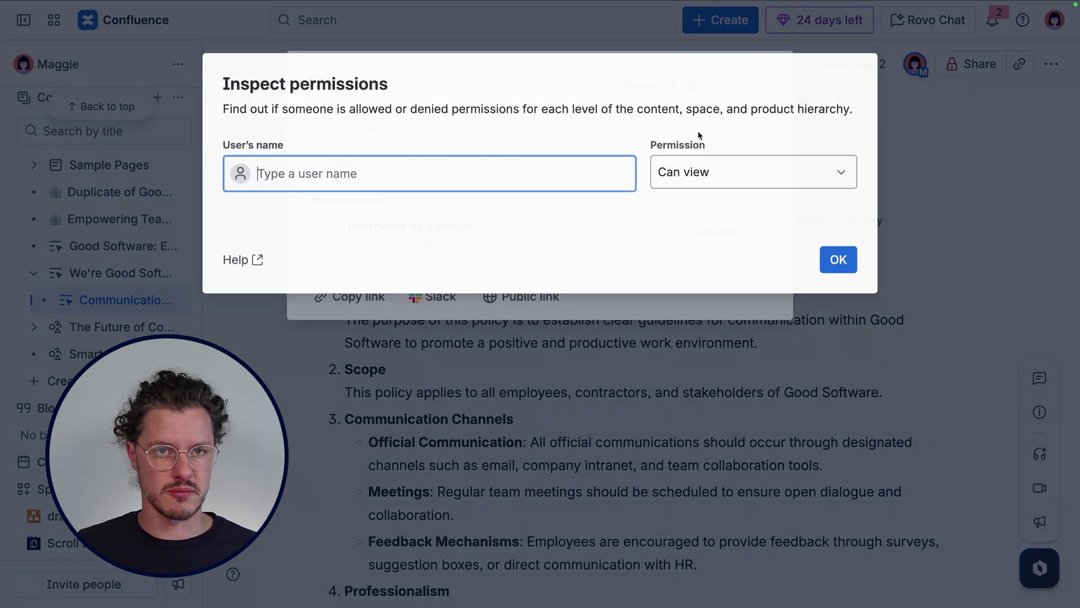
type("yus")
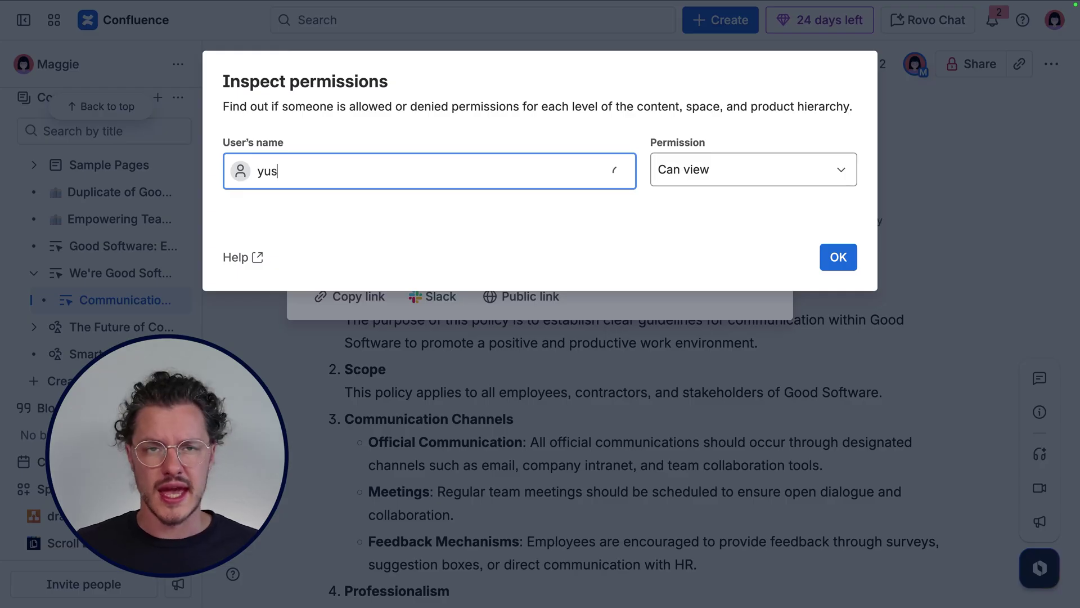
left_click(424, 227)
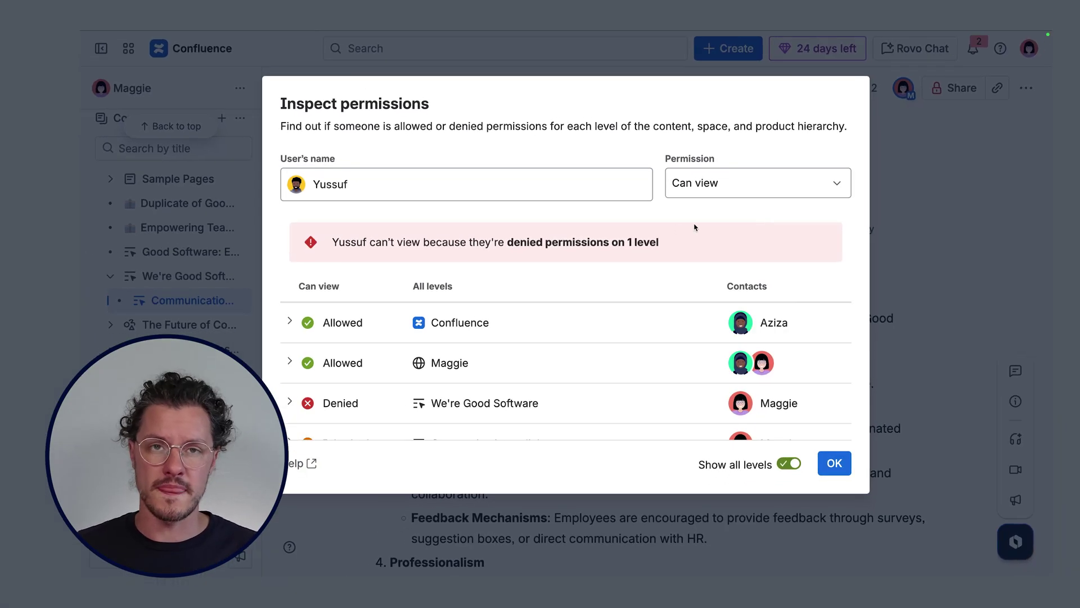
scroll(841, 390, "down", 2)
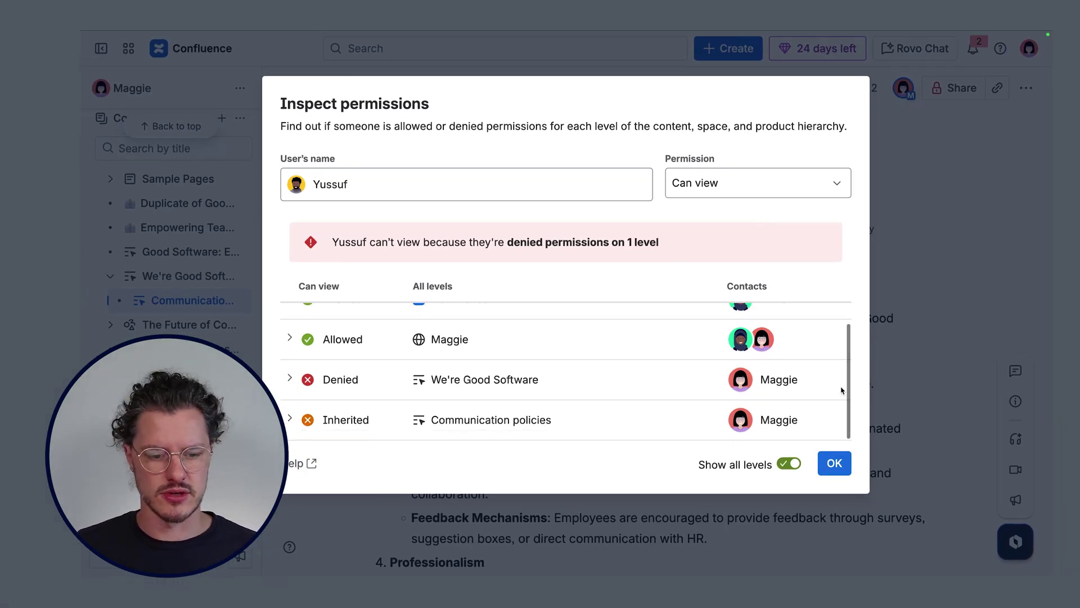
scroll(841, 388, "up", 2)
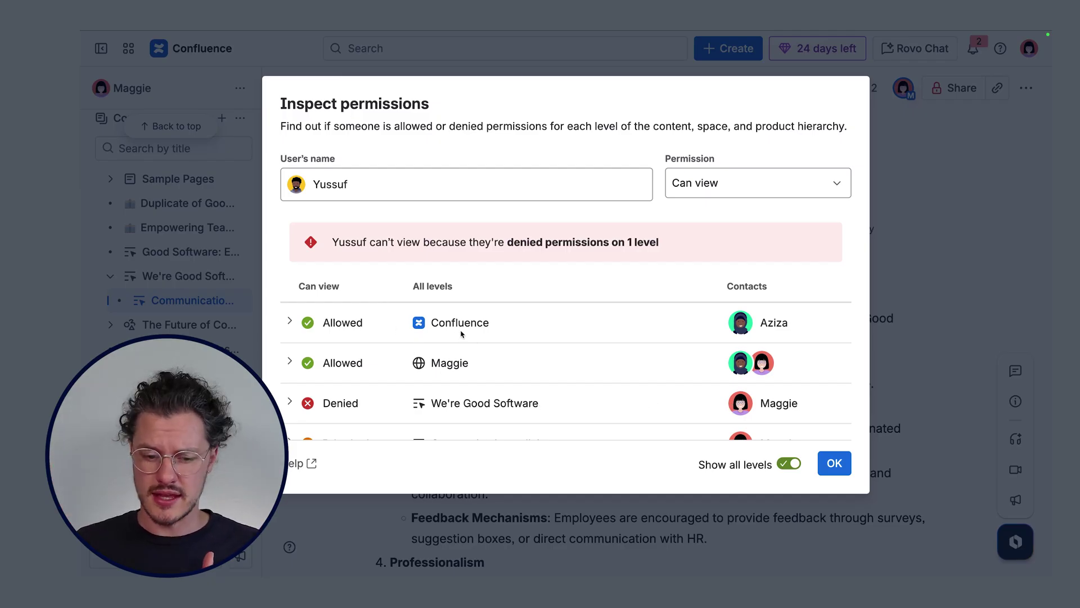
scroll(508, 374, "down", 1)
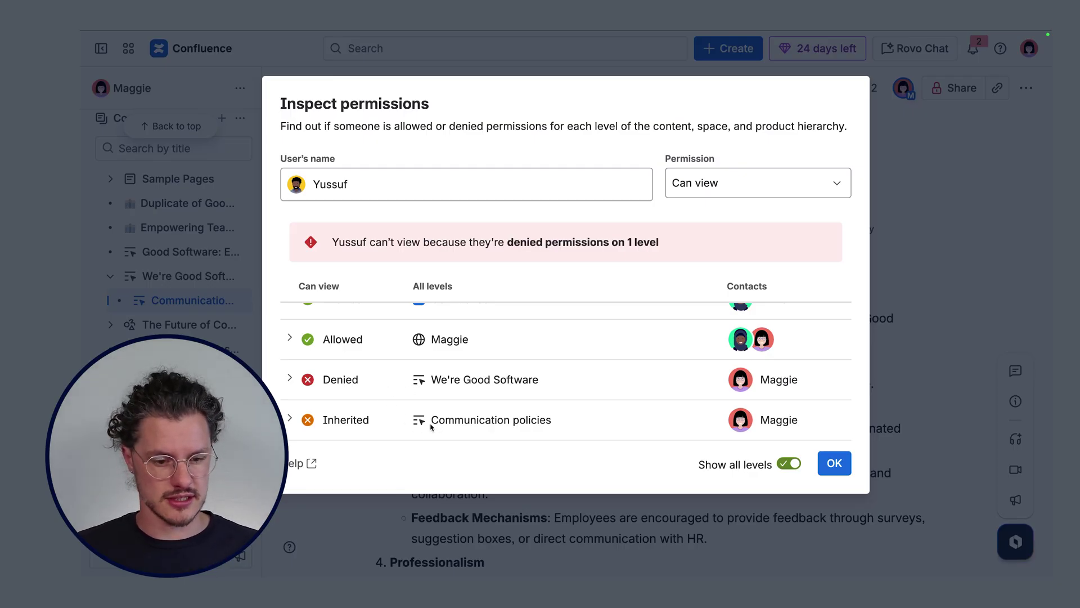
left_click(371, 414)
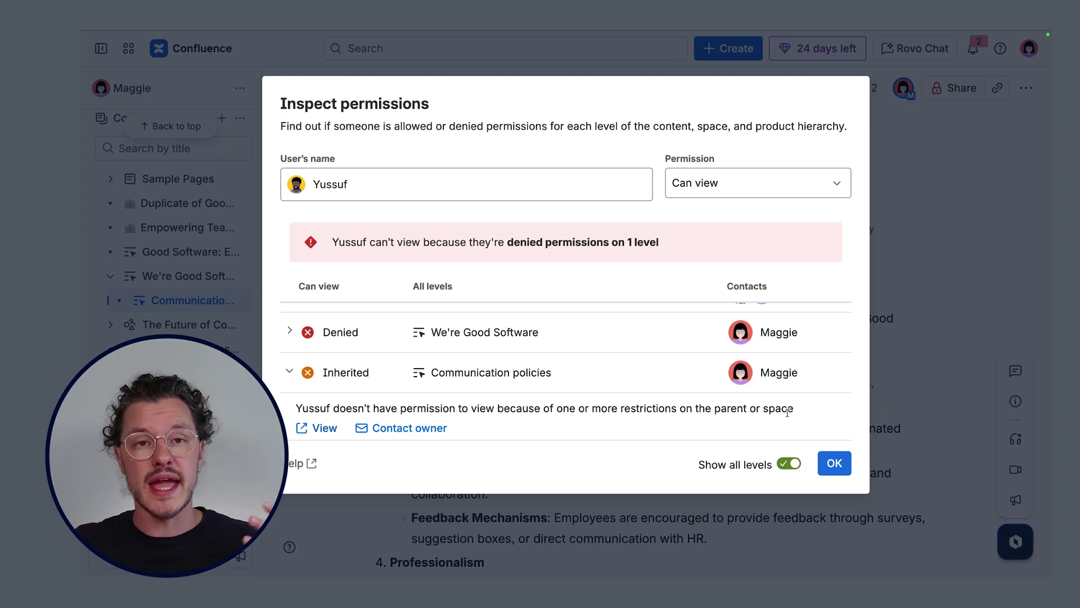
left_click(290, 331)
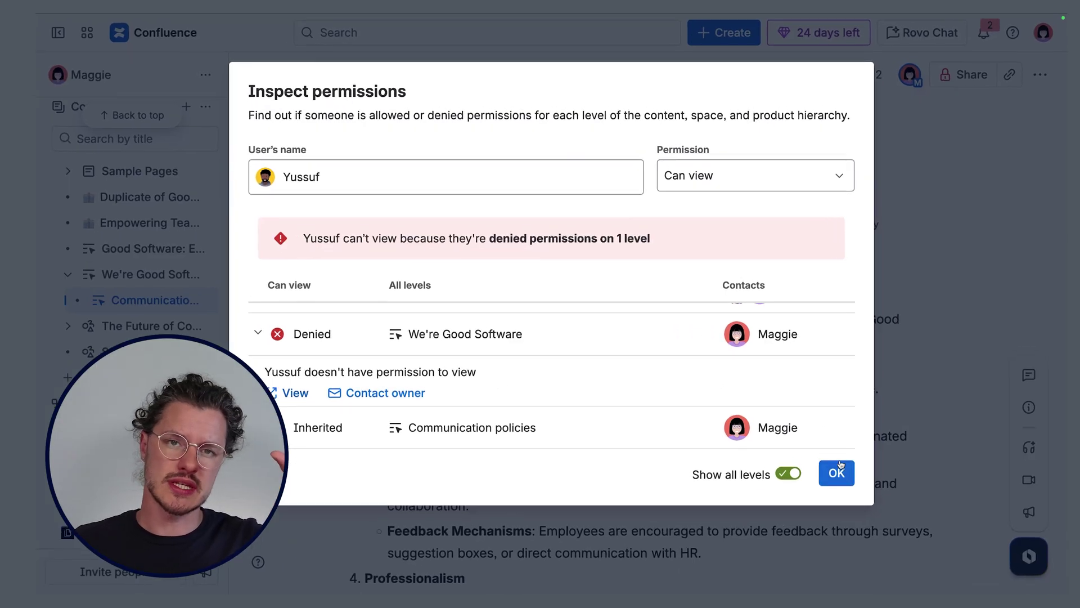
left_click(837, 473)
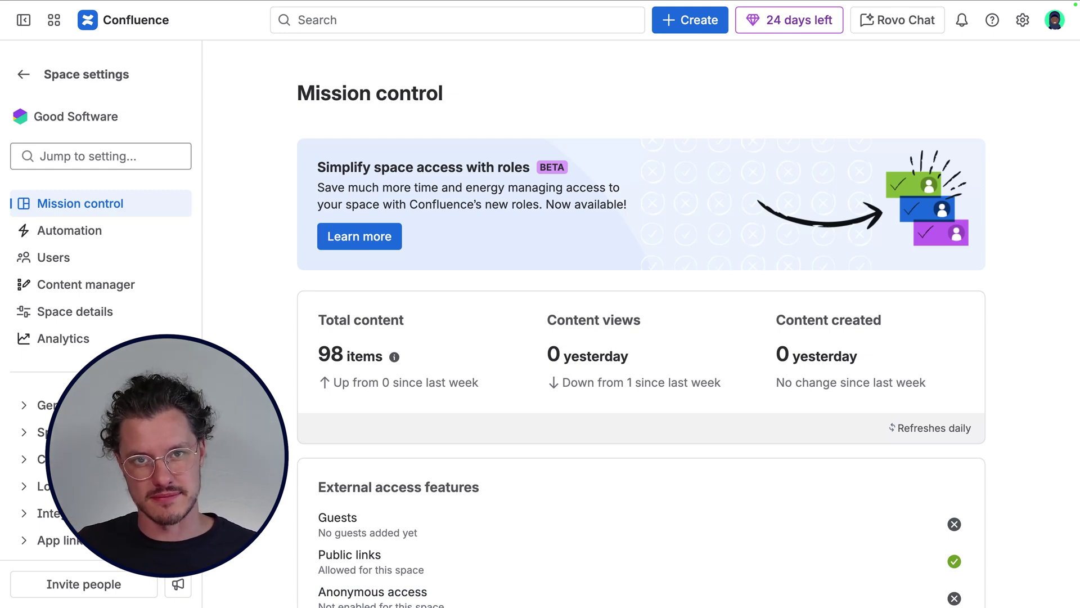
In the space's Users list, add the legal group with the Collaborator role and save.
left_click(146, 257)
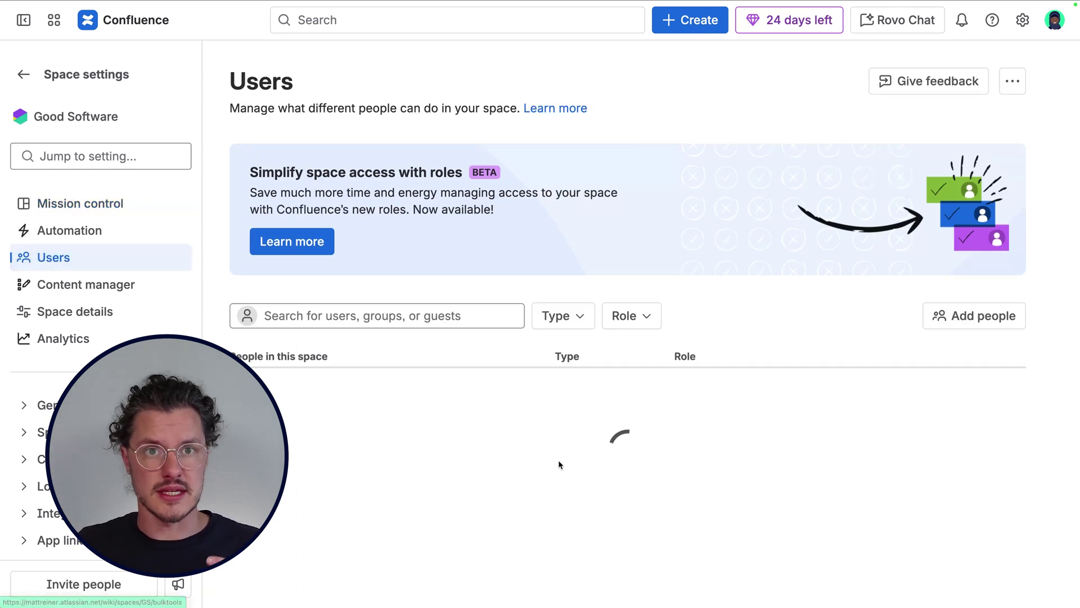
scroll(619, 453, "down", 5)
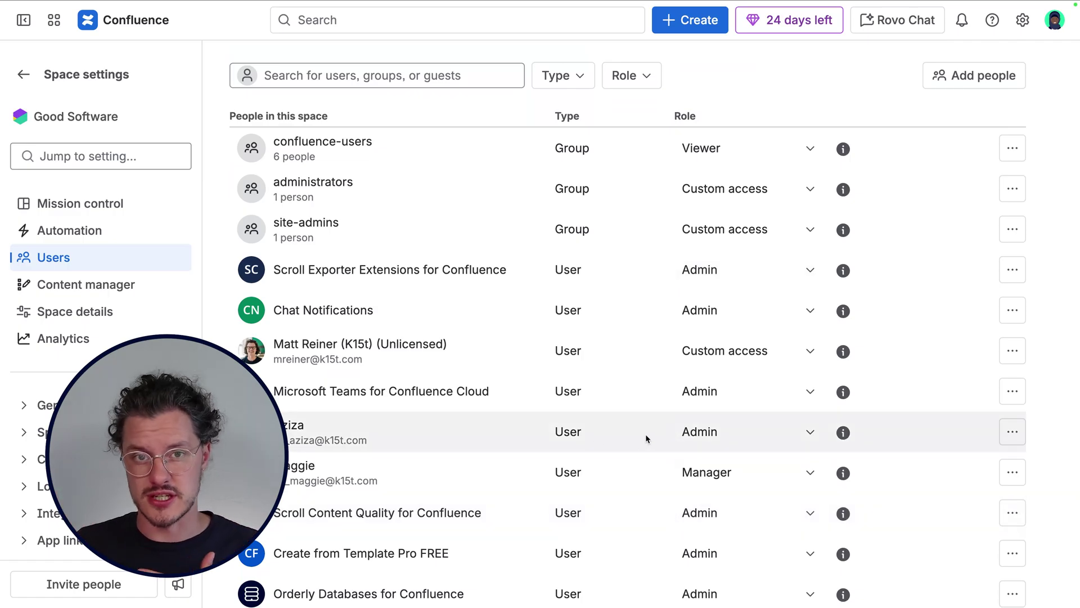
scroll(643, 437, "down", 1)
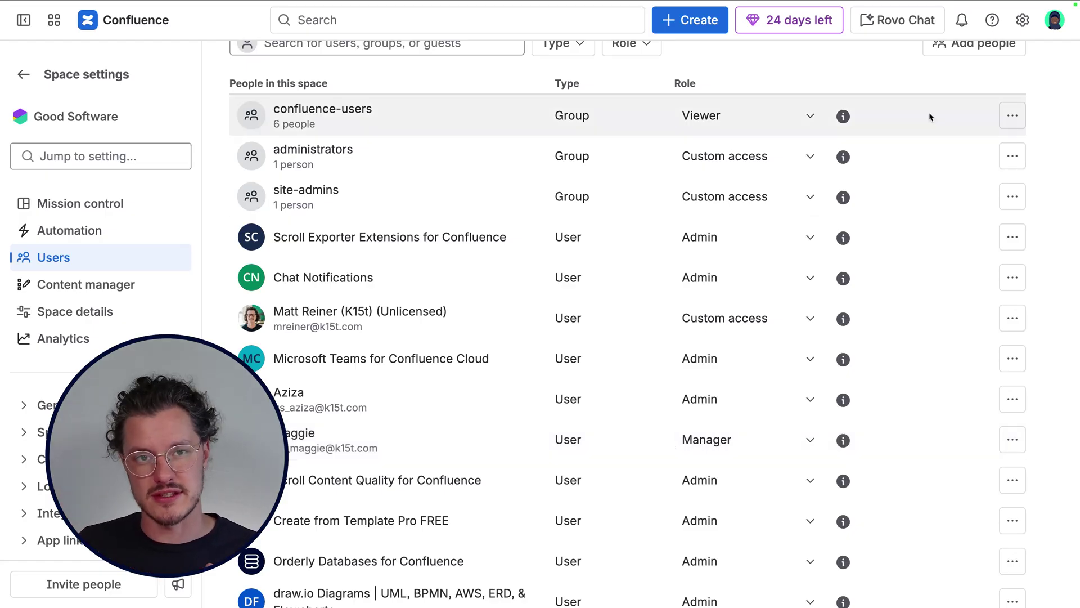
scroll(957, 79, "up", 1)
left_click(960, 73)
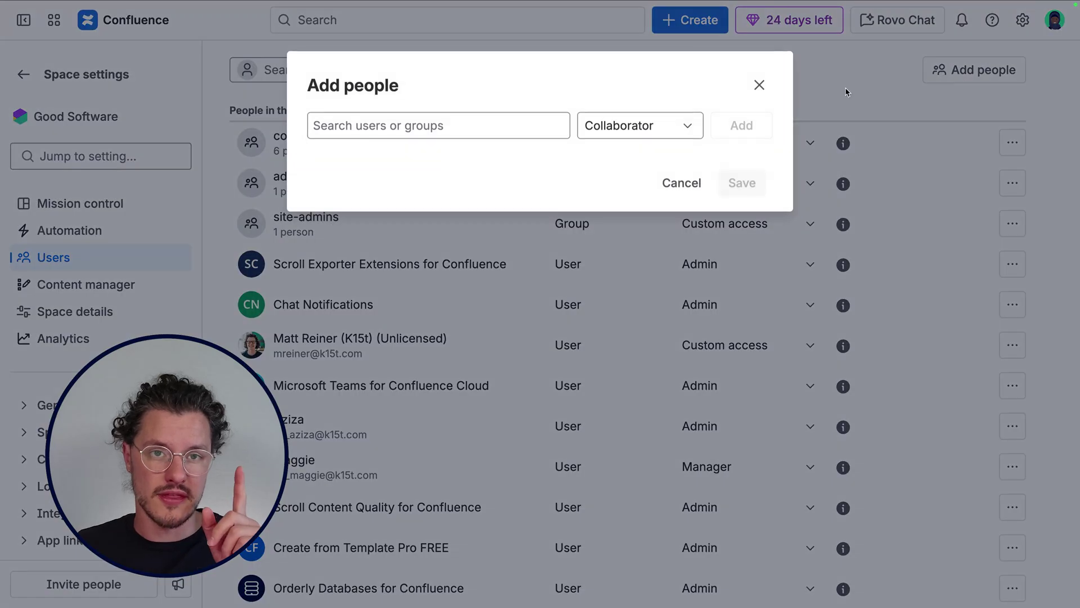
left_click(542, 126)
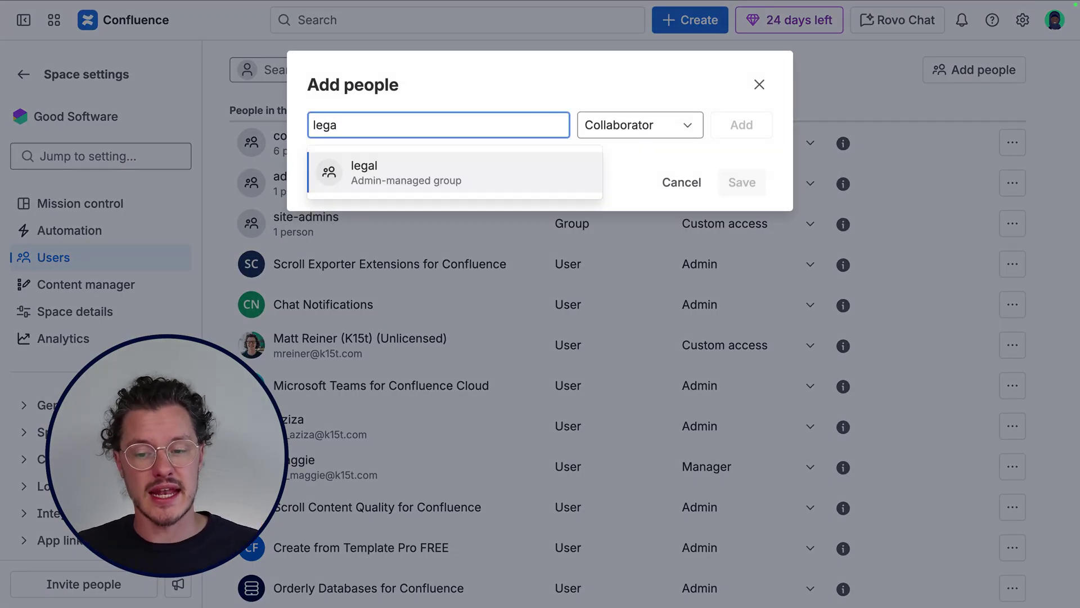
left_click(539, 160)
left_click(733, 126)
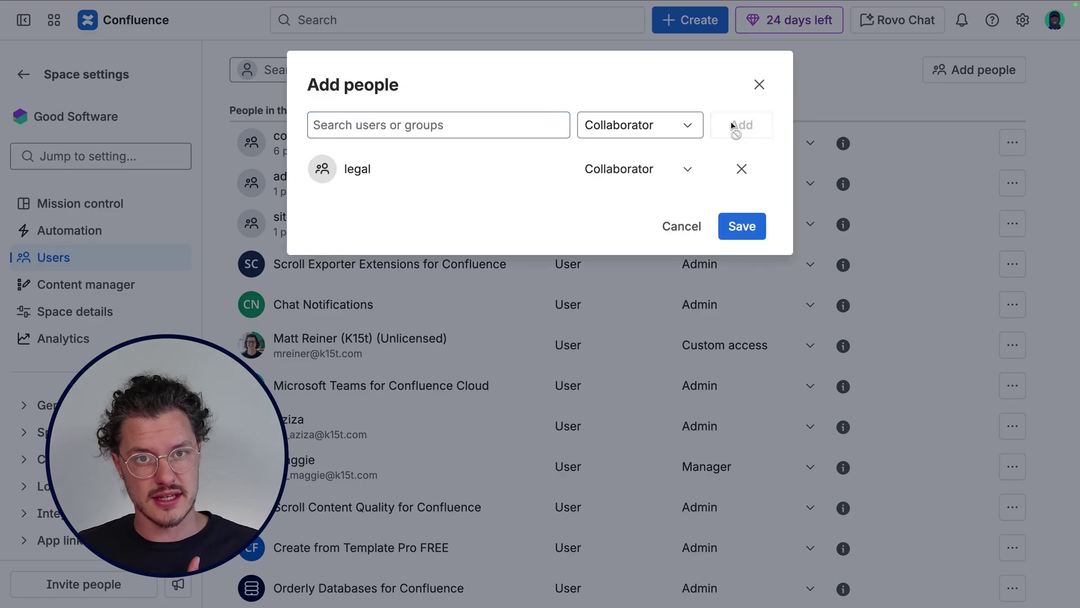
left_click(744, 226)
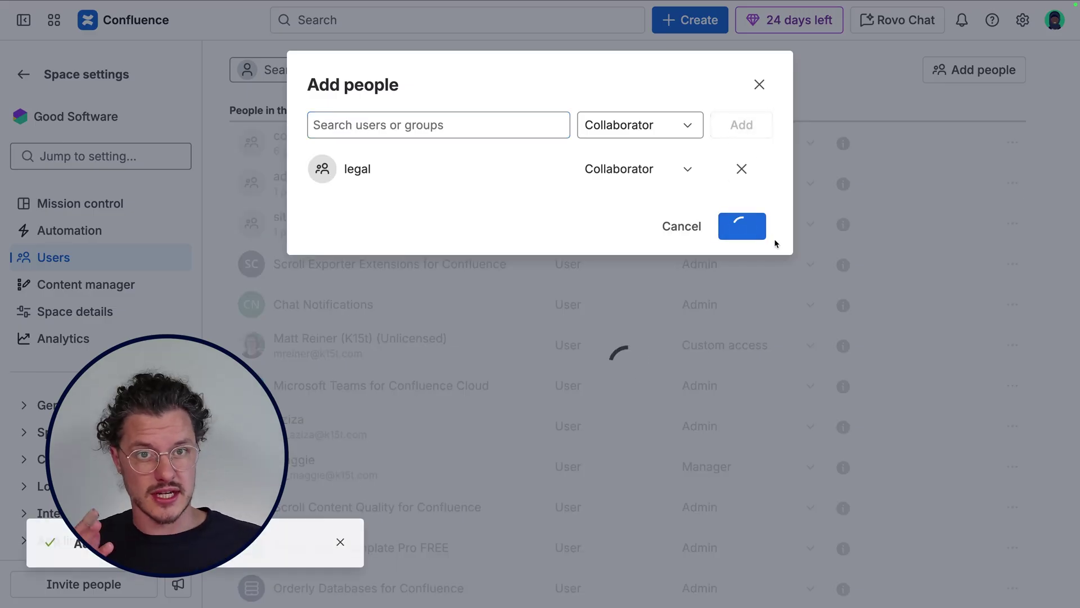
scroll(603, 393, "up", 3)
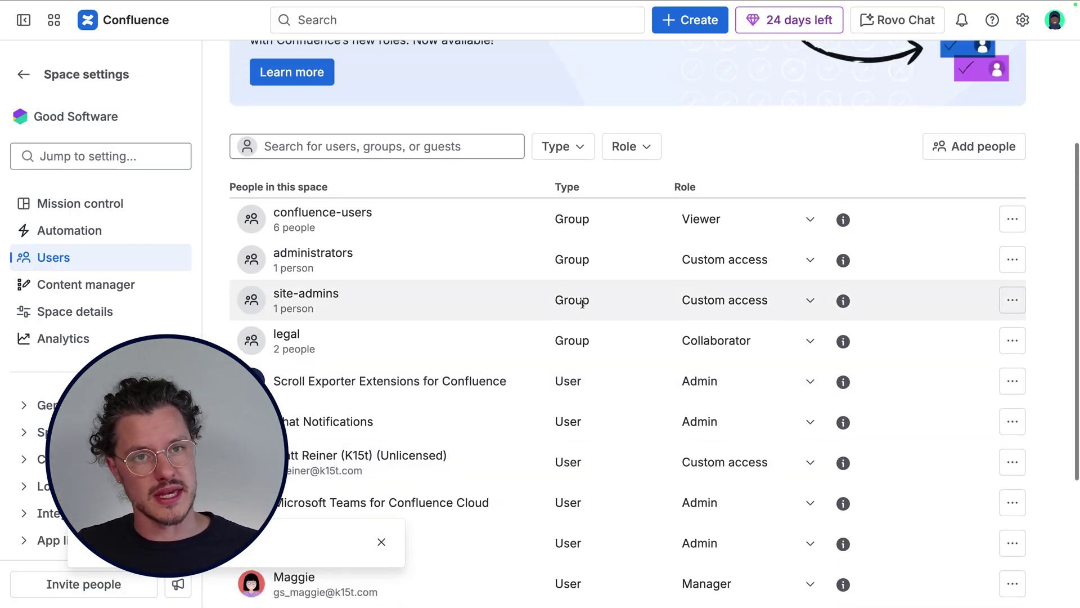